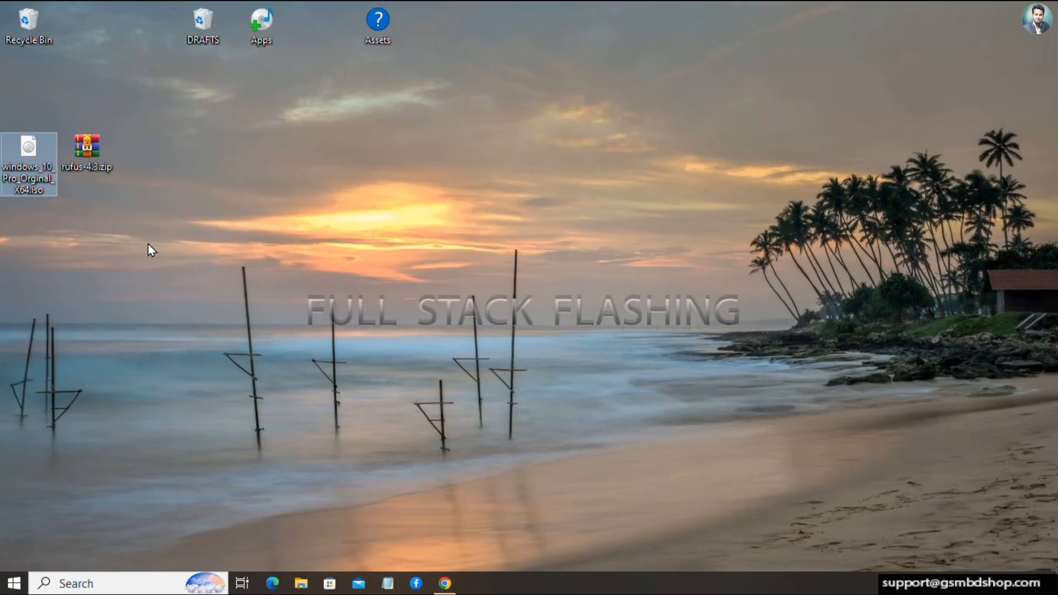
- Open the format settings for USB Drive (F:) from This PC
left_click(28, 256)
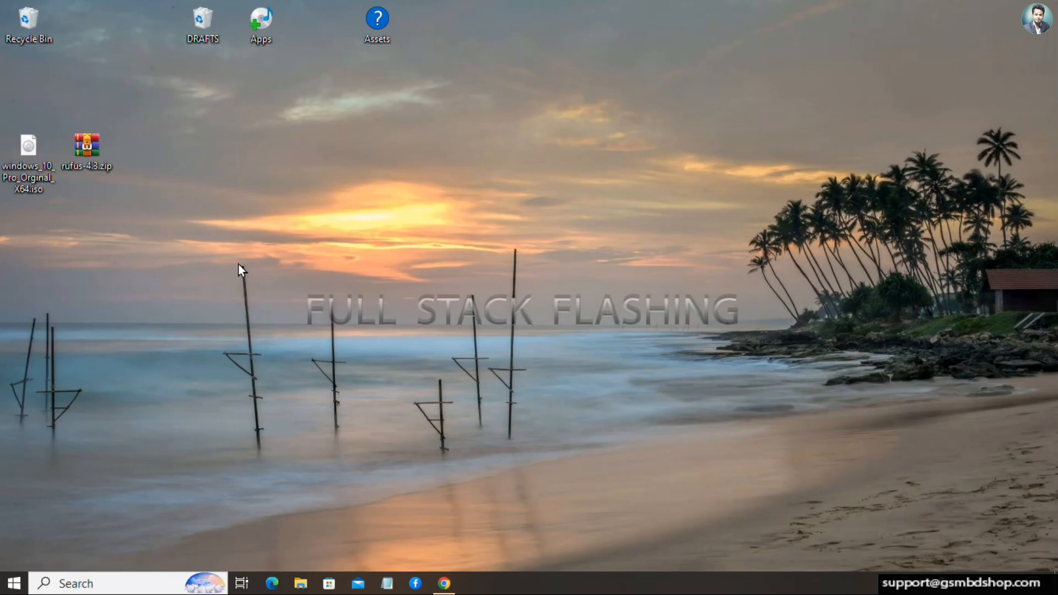
left_click(14, 583)
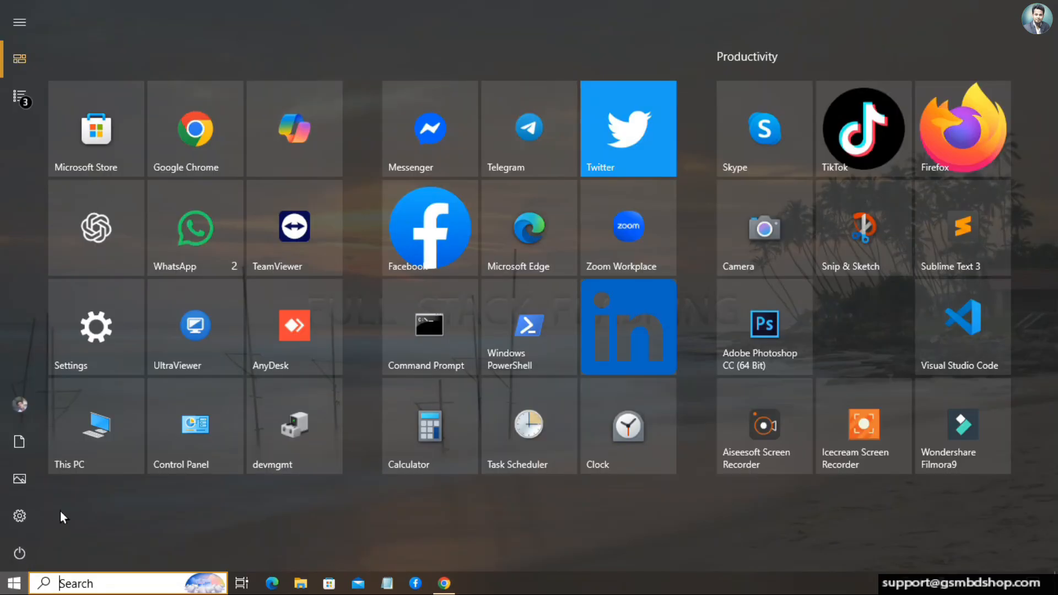
left_click(111, 437)
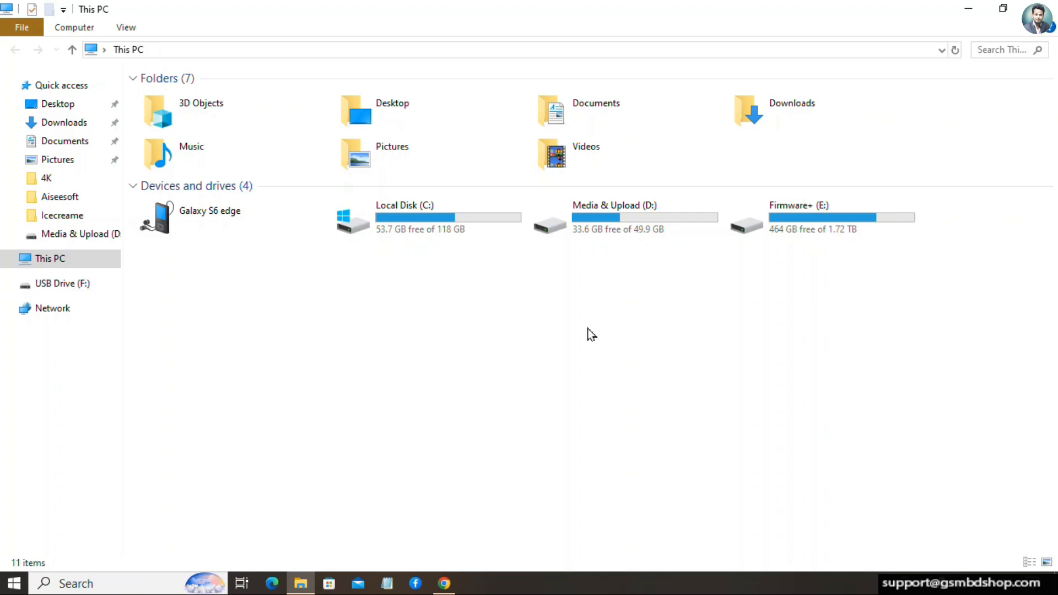
left_click(215, 270)
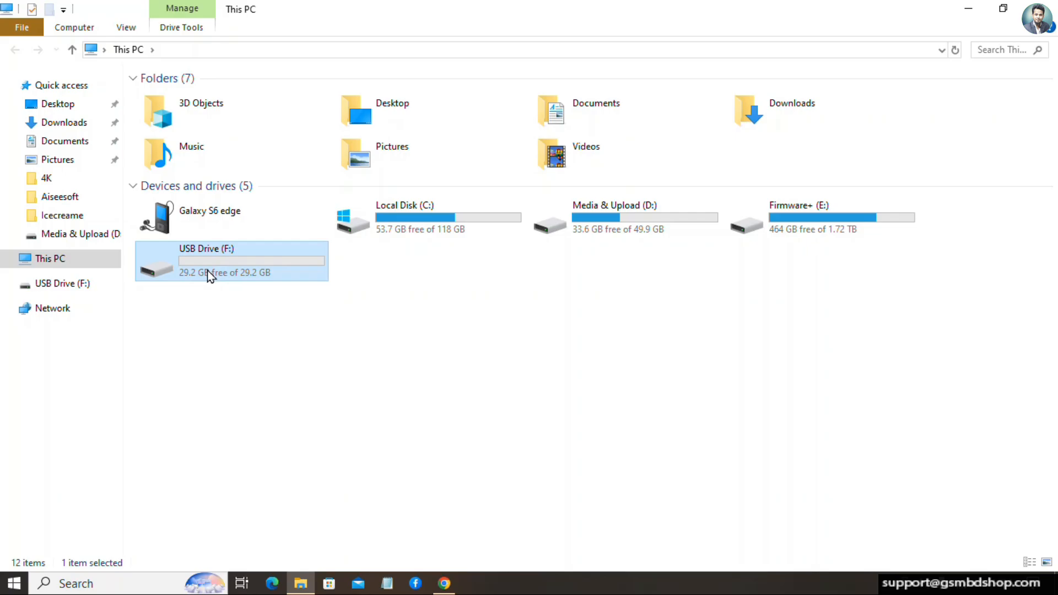
right_click(208, 270)
left_click(268, 450)
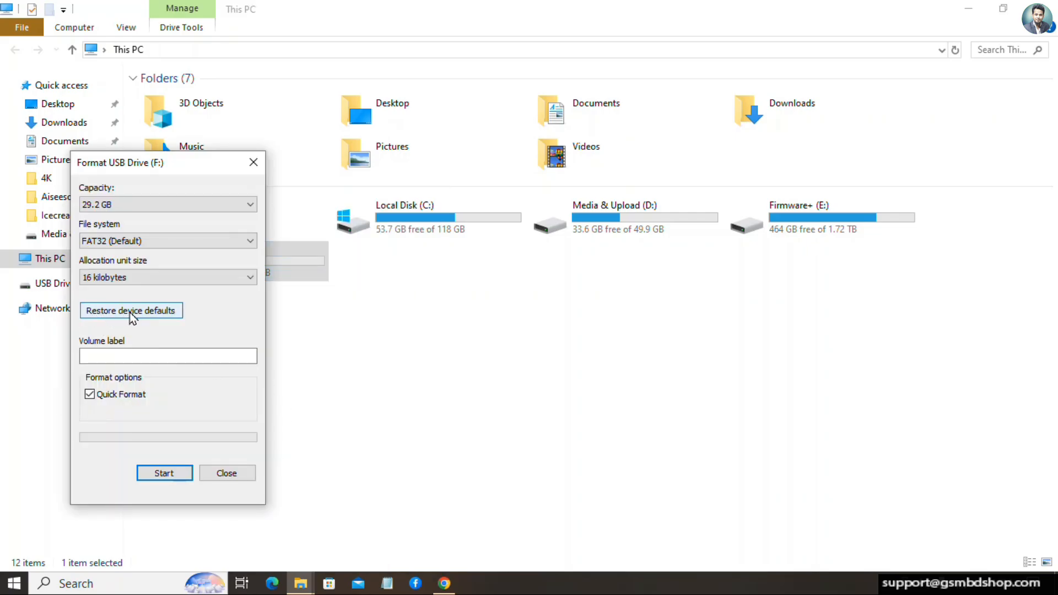
- Restore the device defaults and quick-format the USB drive as FAT32, closing This PC when finished
left_click(146, 313)
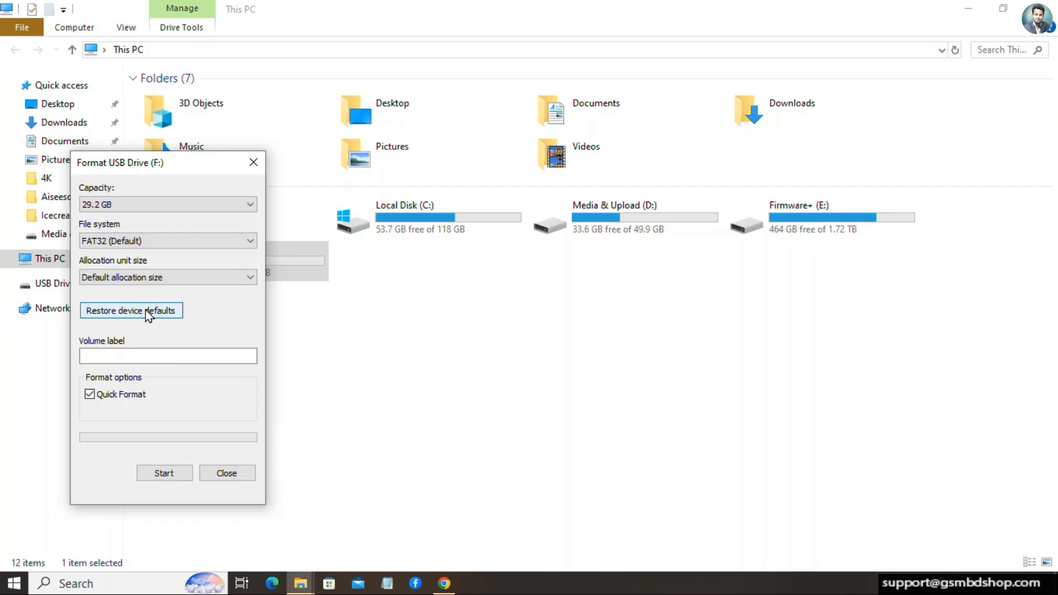
left_click(164, 474)
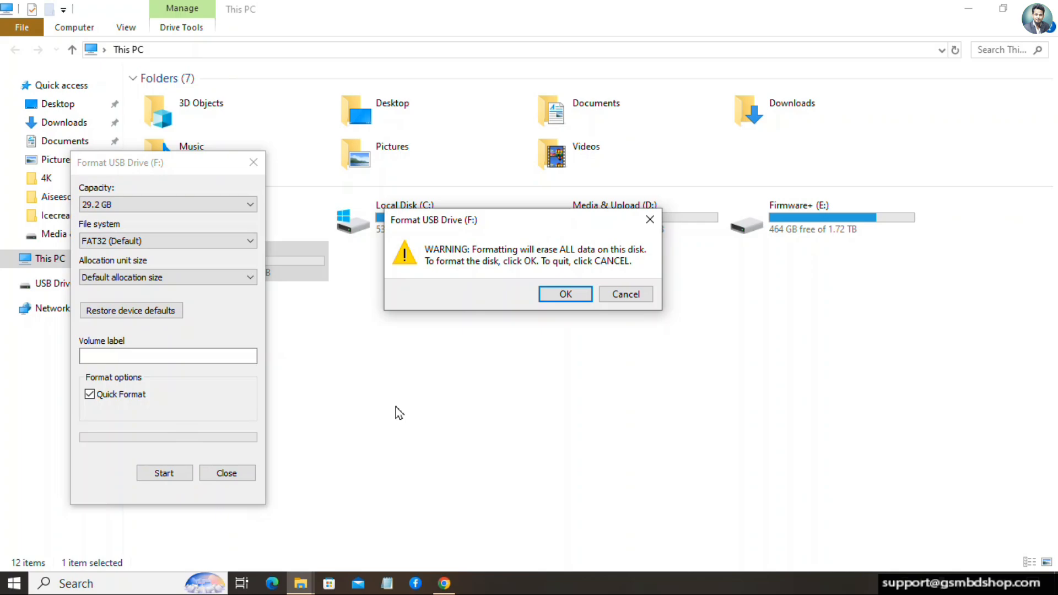
left_click(565, 296)
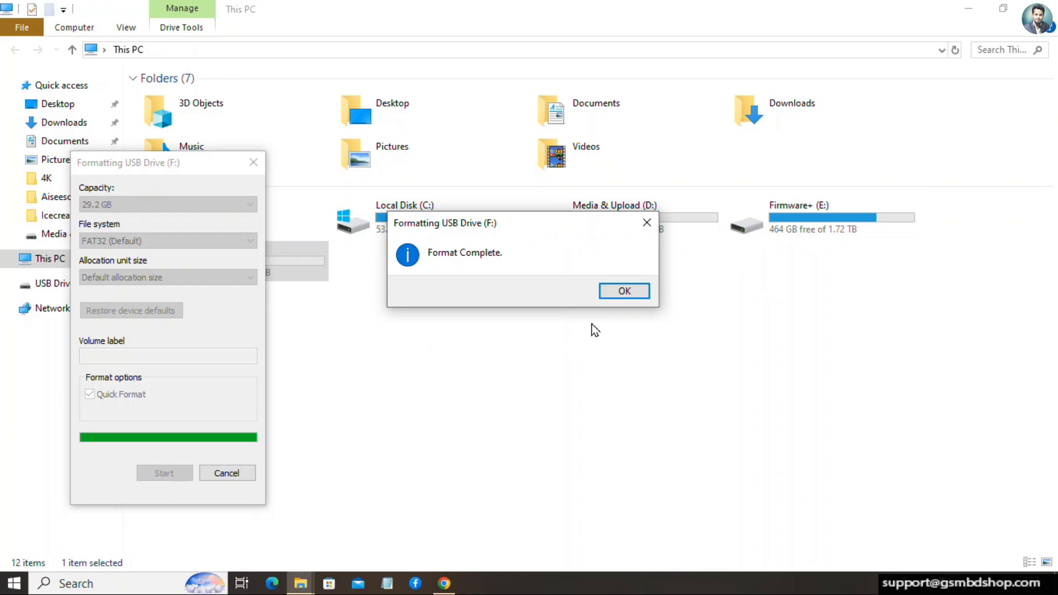
left_click(633, 291)
left_click(224, 475)
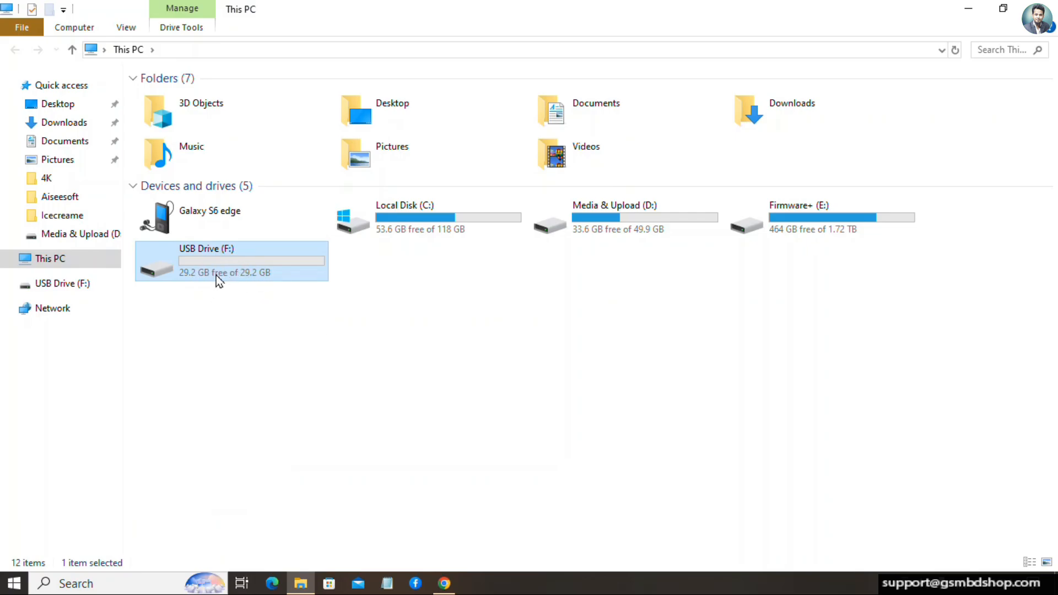
left_click(1041, 9)
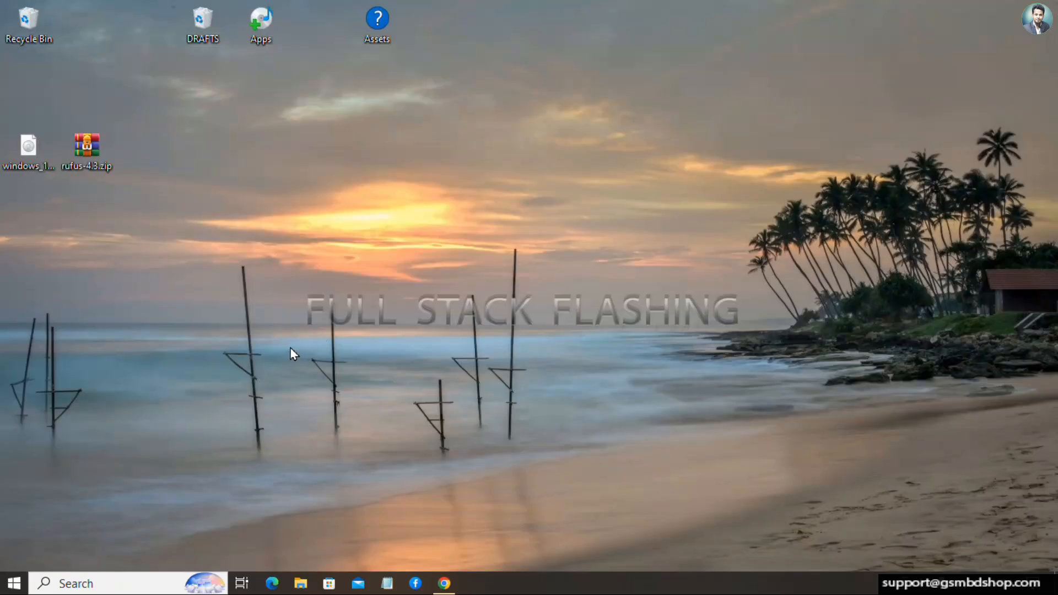
- Extract rufus-4.3.zip directly onto the desktop and run rufus-4.3.exe as administrator
left_click_drag(92, 152, 151, 145)
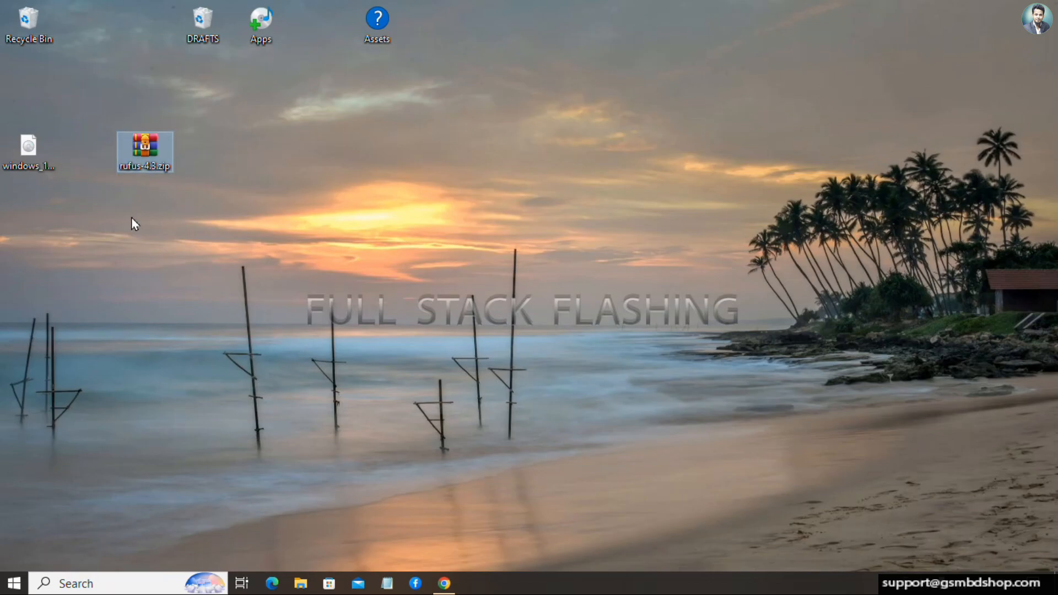
right_click(148, 144)
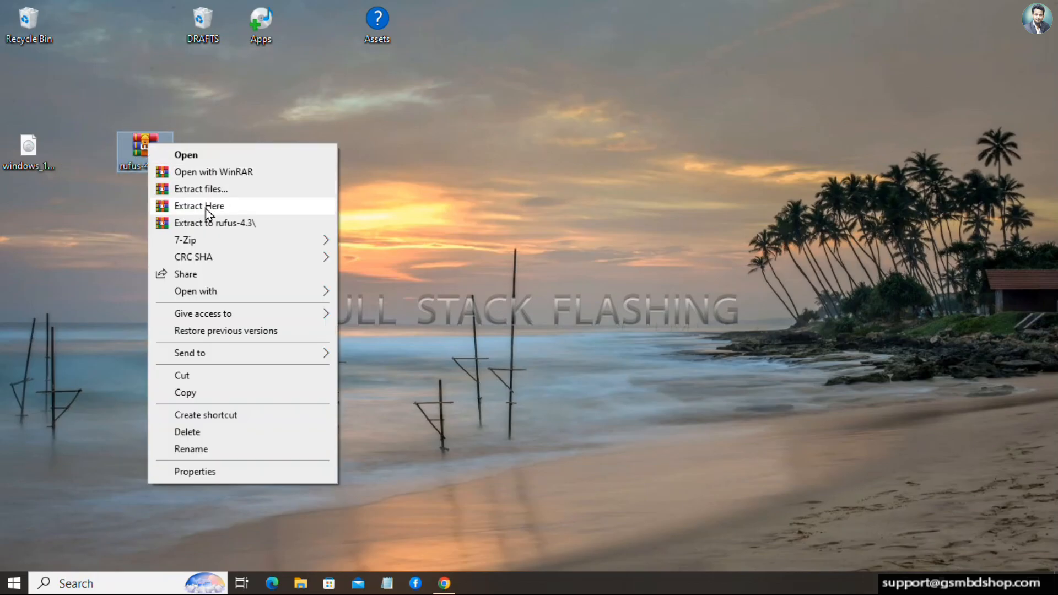
left_click(206, 209)
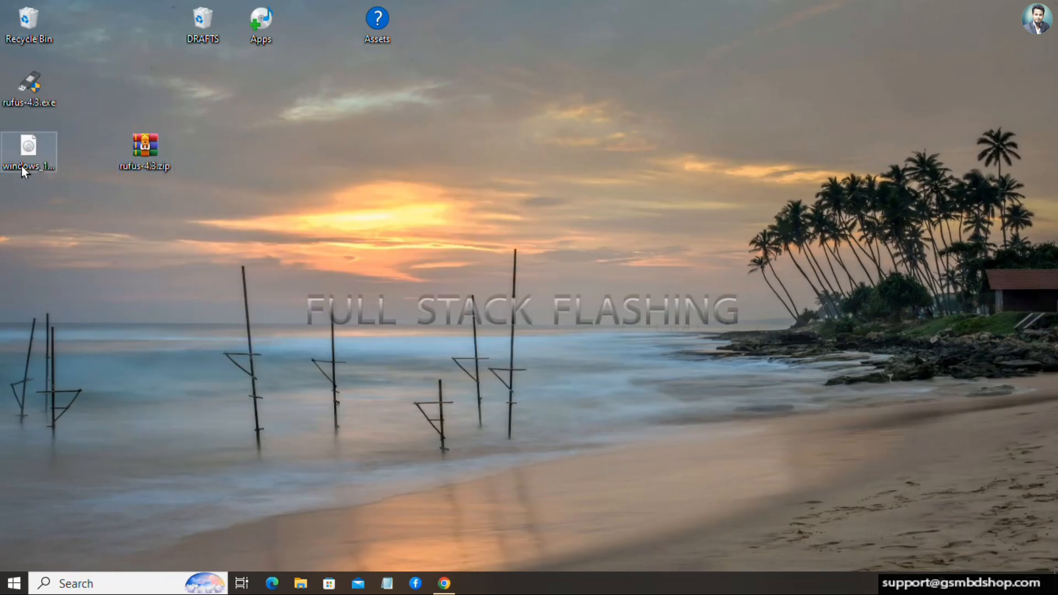
right_click(30, 96)
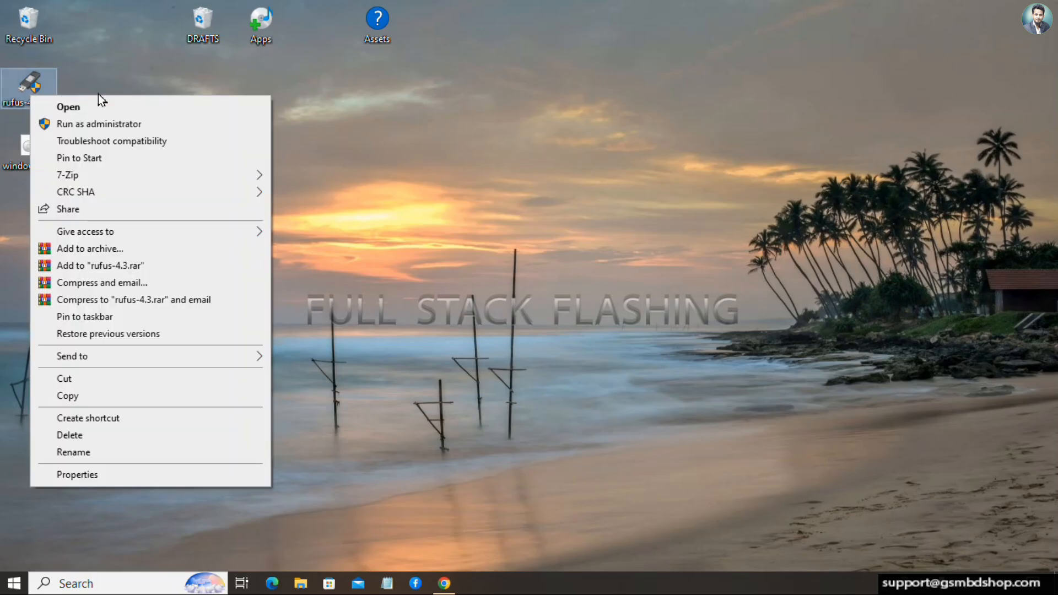
left_click(129, 127)
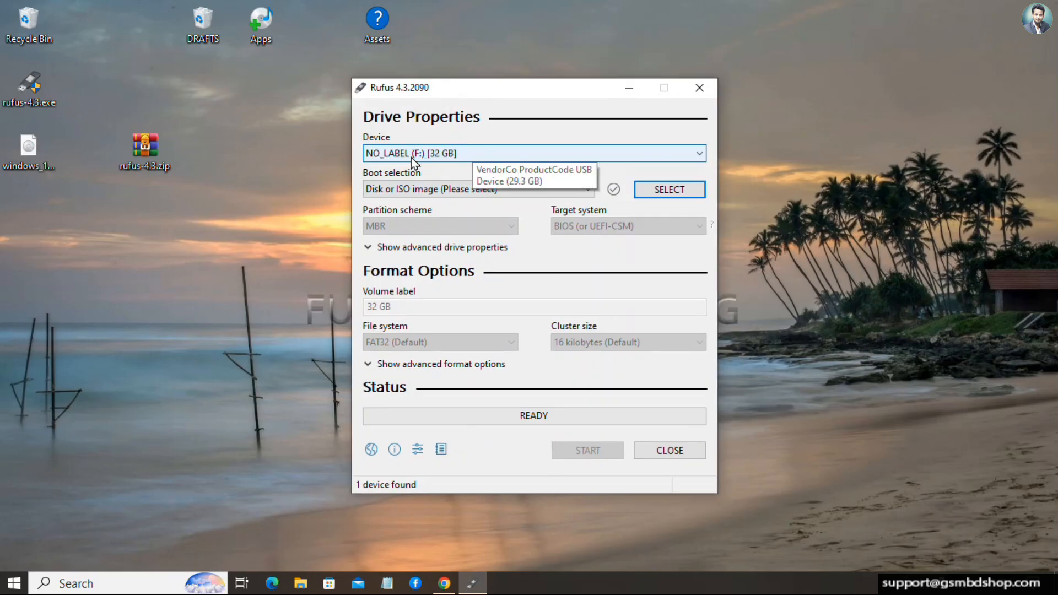
- Check in This PC that the USB drive's letter matches the device chosen in Rufus
left_click(13, 584)
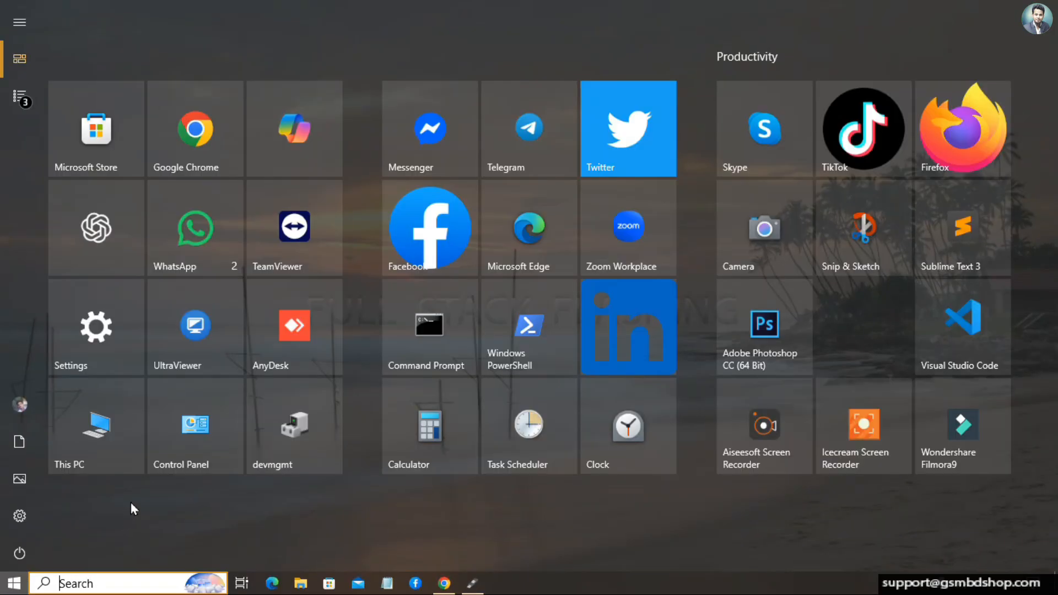
left_click(99, 436)
left_click(317, 273)
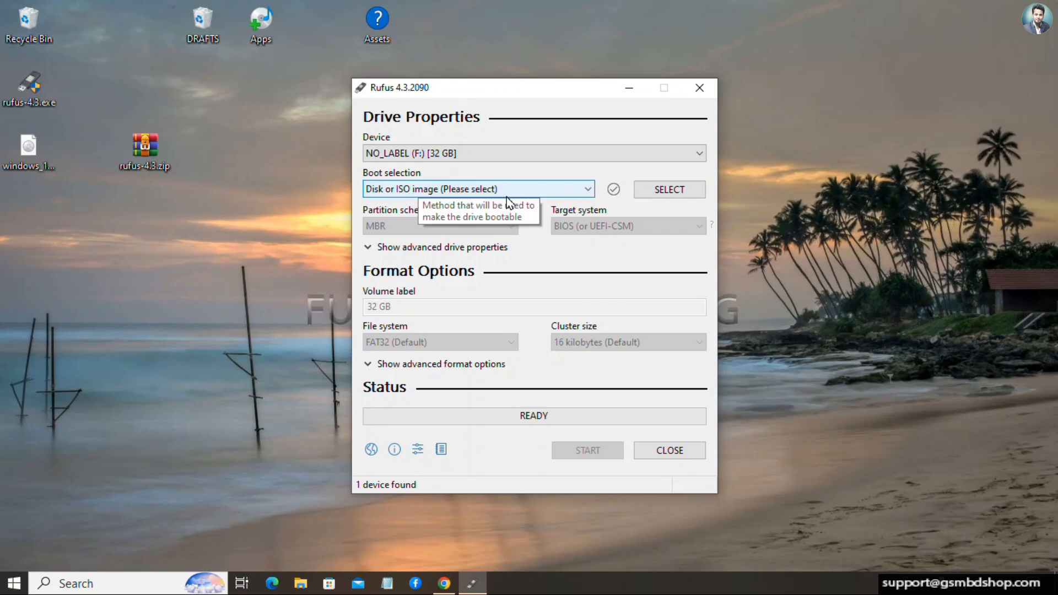
- Load windows_10_Pro_Orginal_X64.iso from the desktop as the boot image in Rufus
left_click(31, 187)
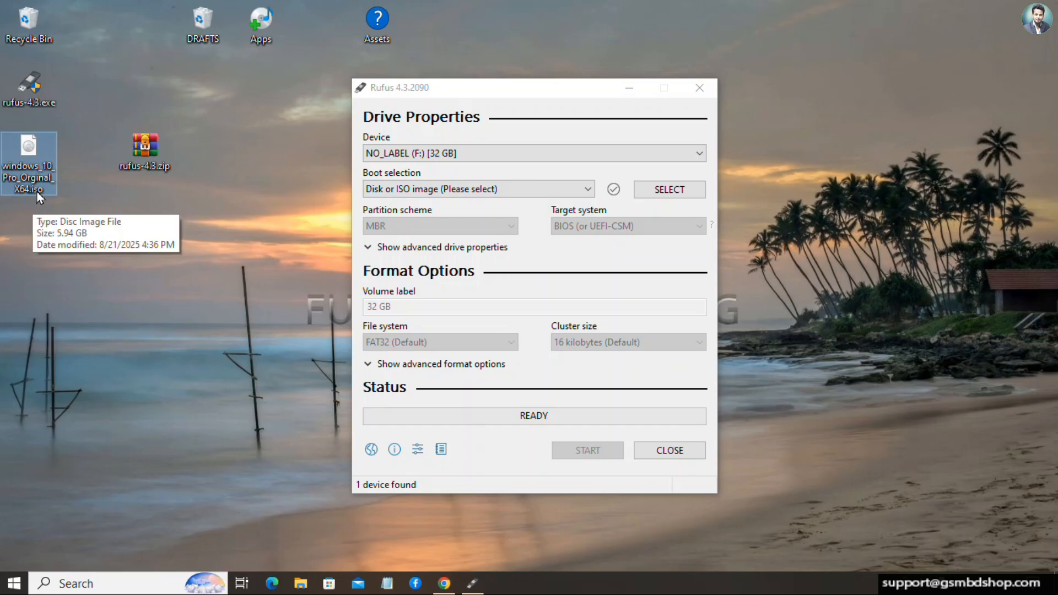
left_click(679, 193)
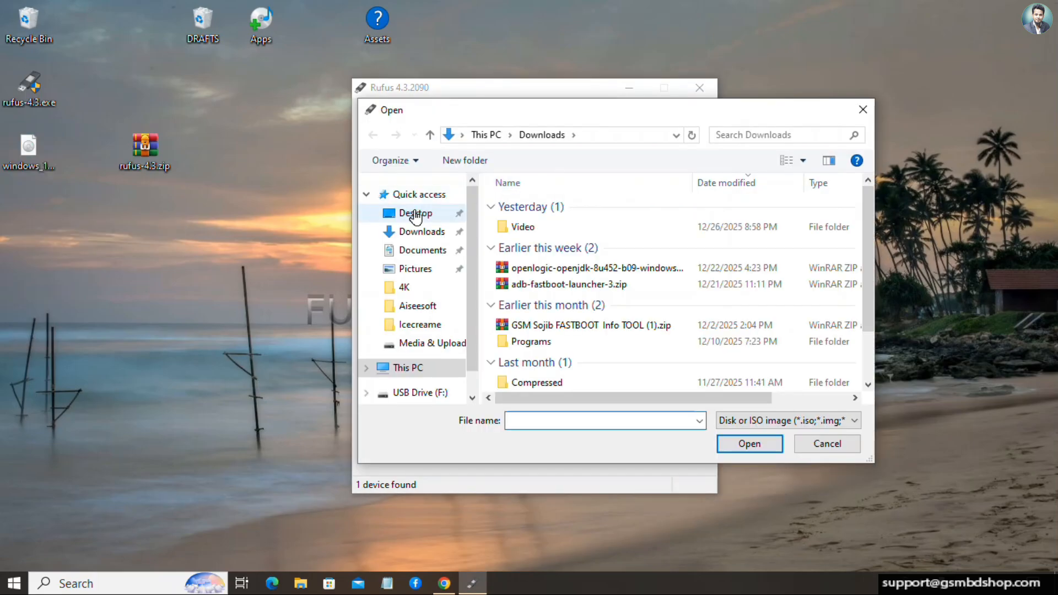
left_click(415, 214)
left_click(572, 344)
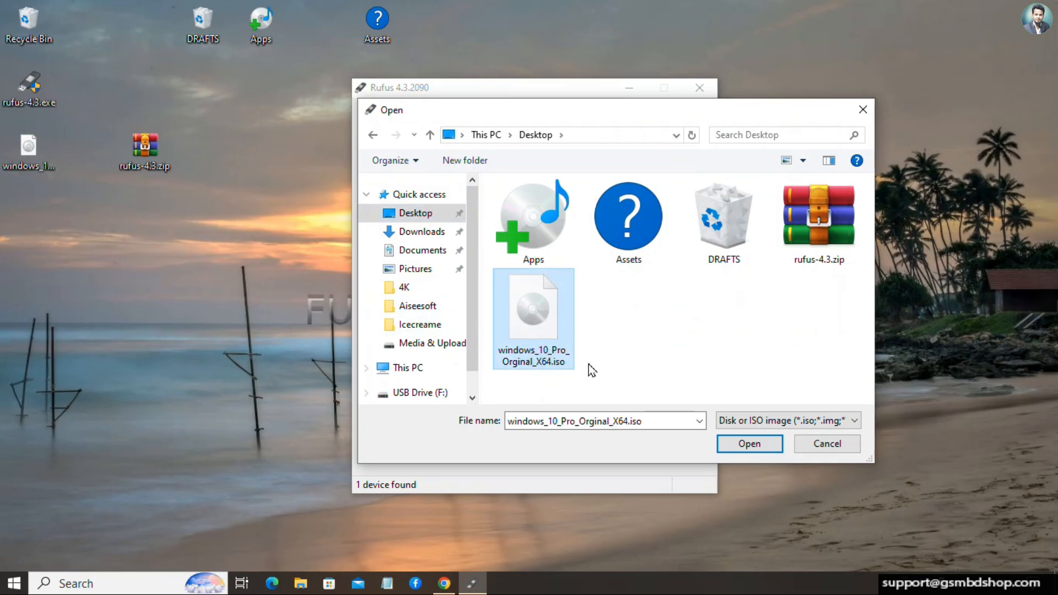
left_click(769, 448)
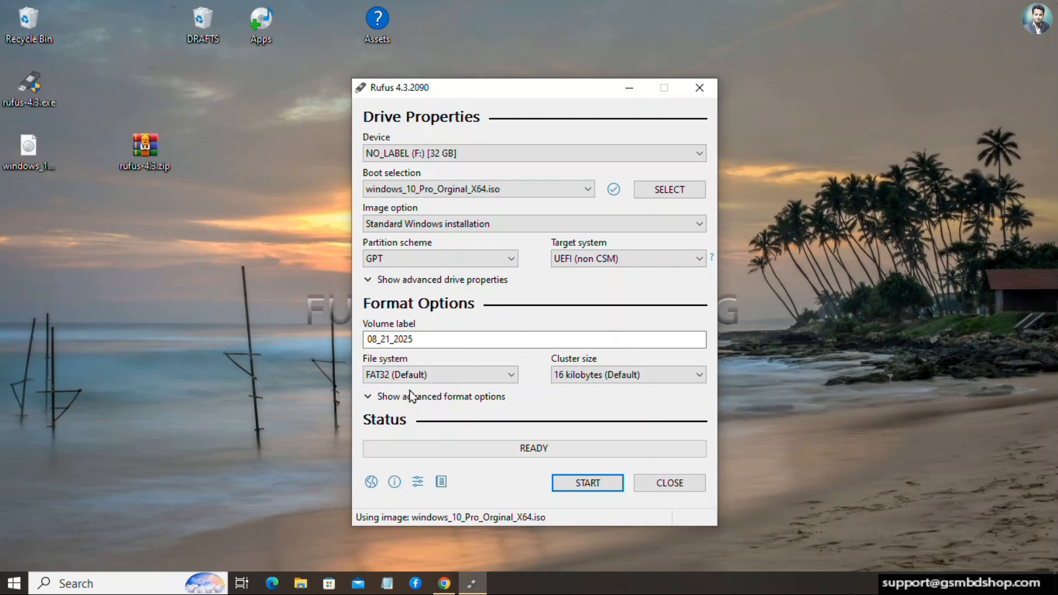
- Write the Windows image to the USB drive without installation customizations, accept erasing its data, and close Rufus after completion
left_click(559, 491)
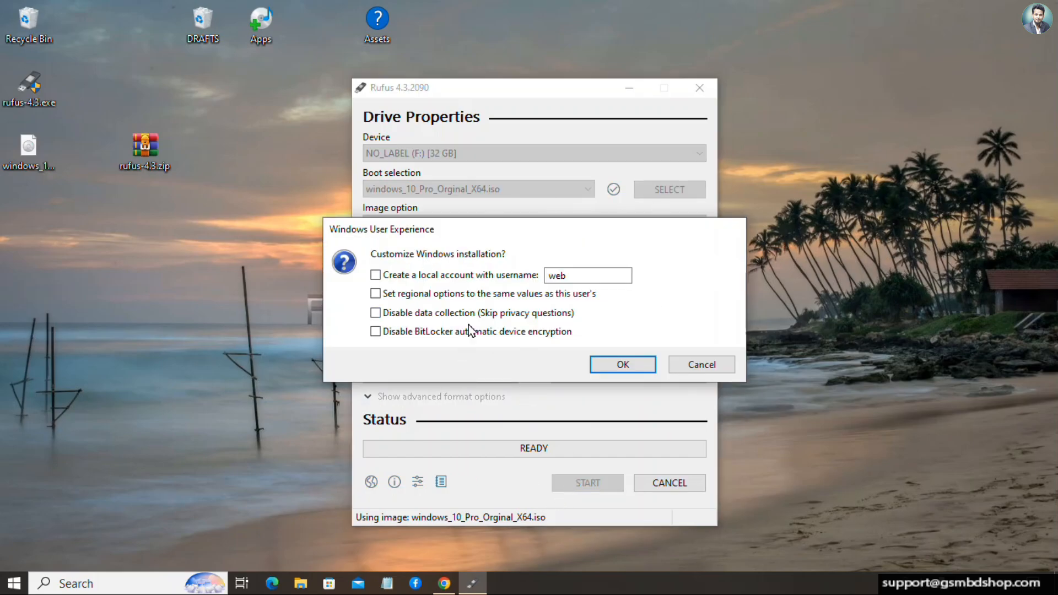
left_click(618, 368)
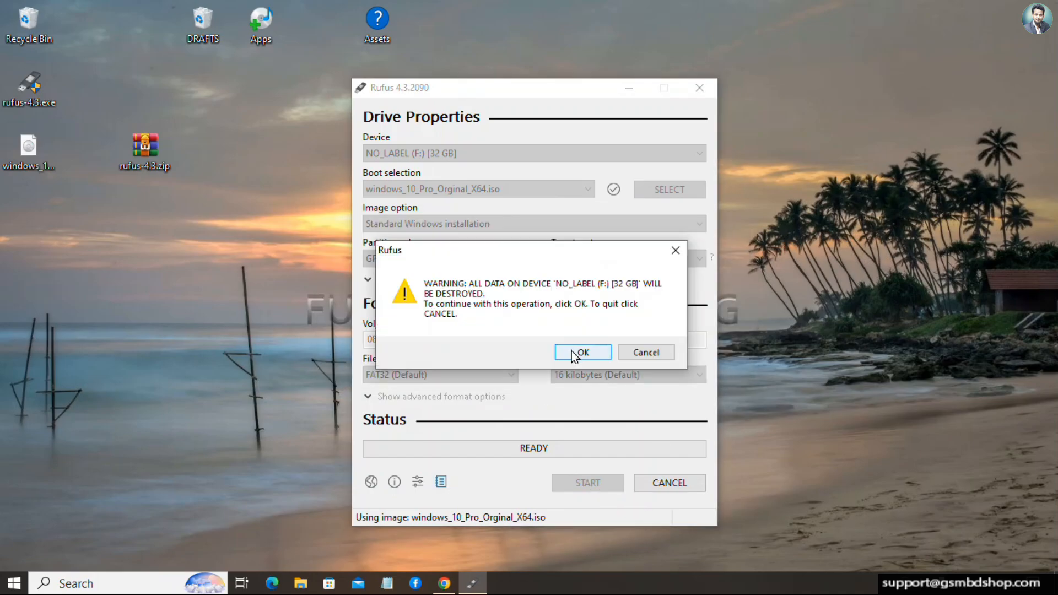
left_click(574, 354)
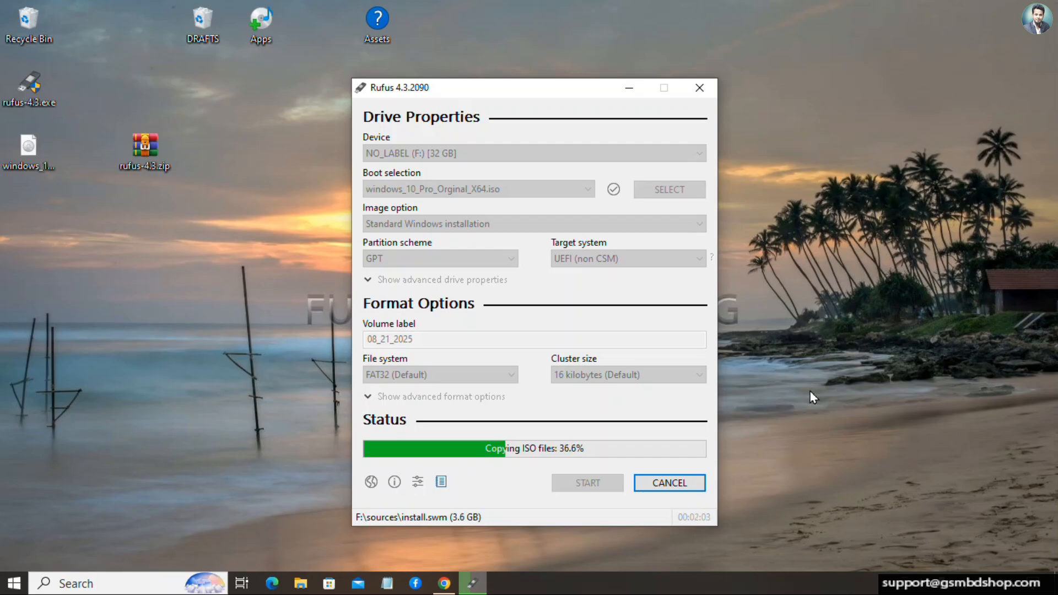
right_click(815, 449)
left_click(852, 294)
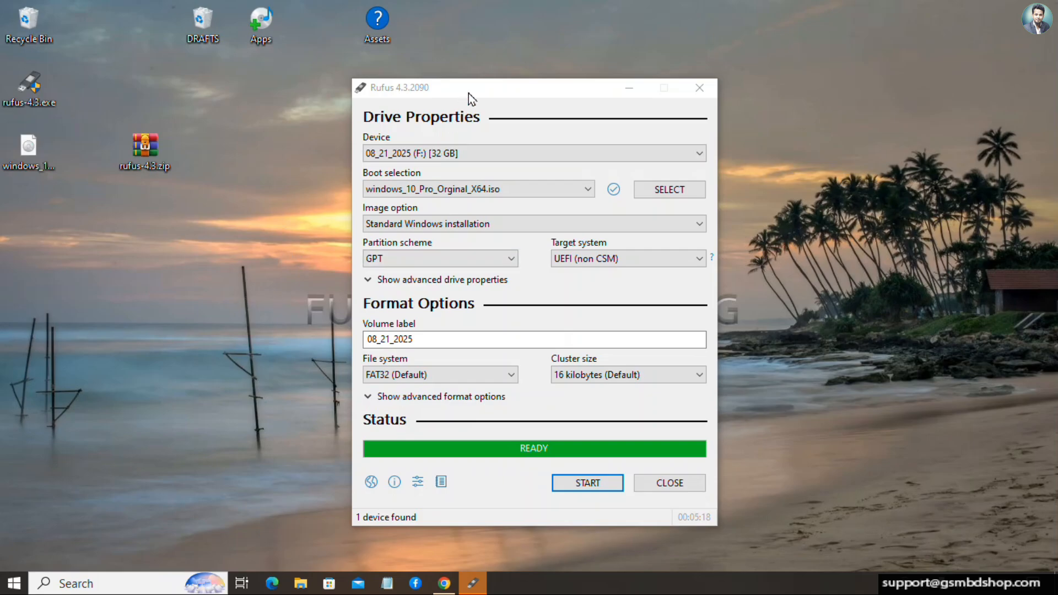
left_click_drag(472, 87, 445, 81)
left_click(673, 81)
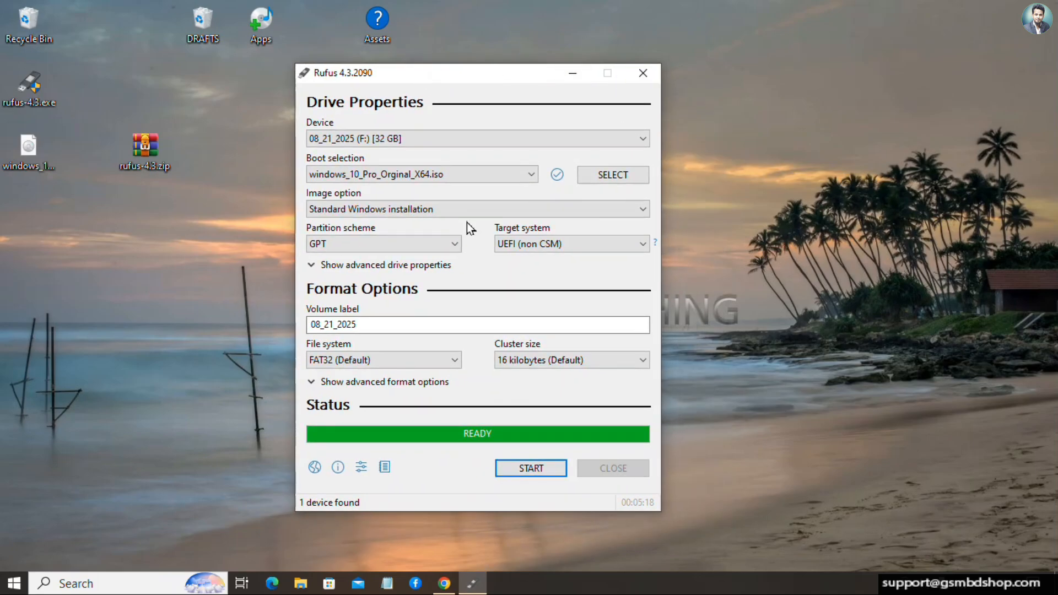
- Refresh the drive list in This PC and eject the 08_21_2025 (F:) USB drive
left_click(14, 584)
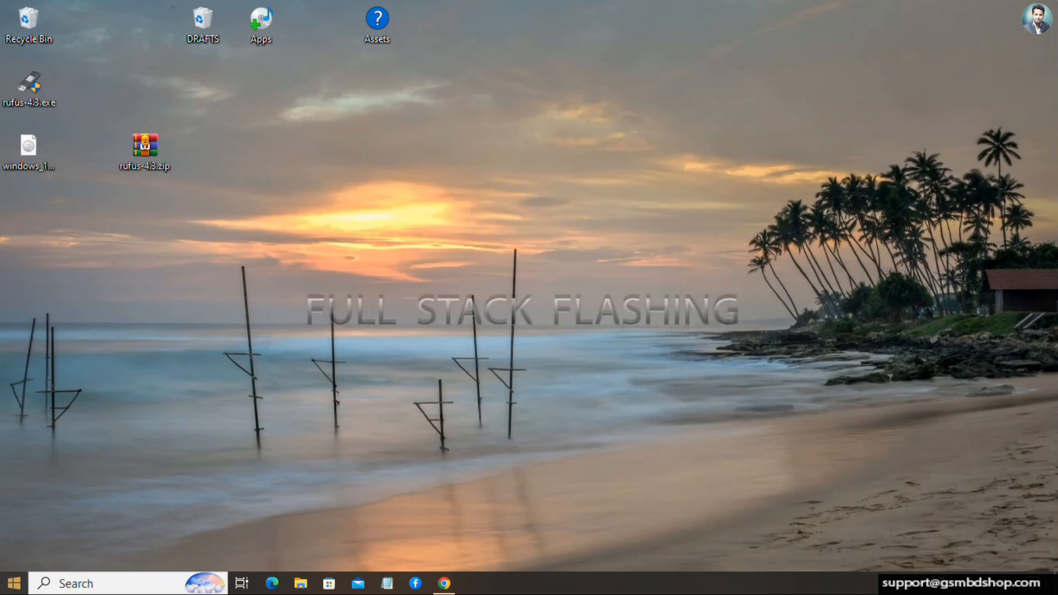
left_click(95, 427)
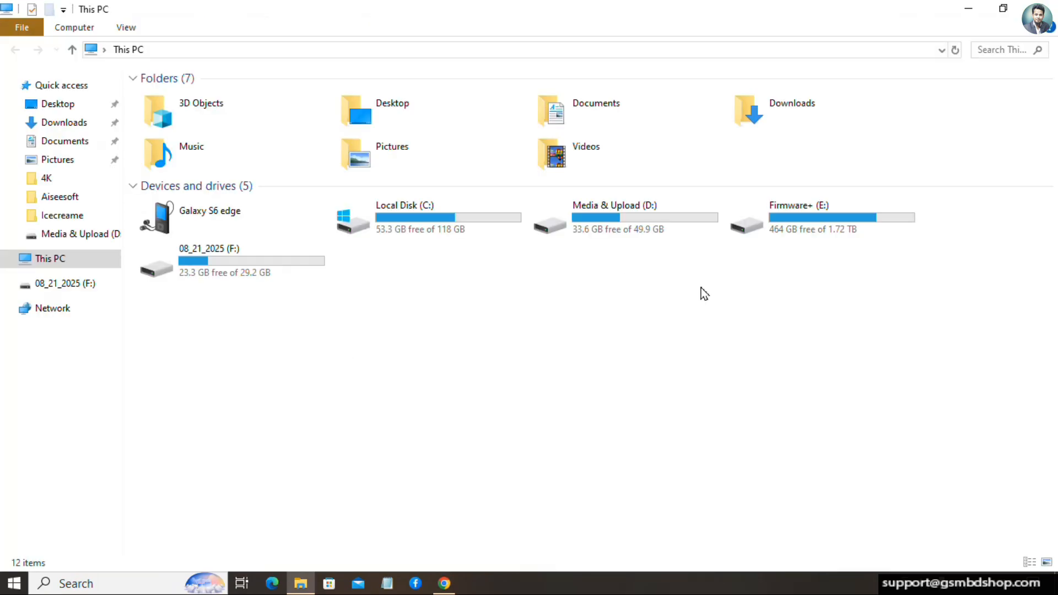
left_click(214, 276)
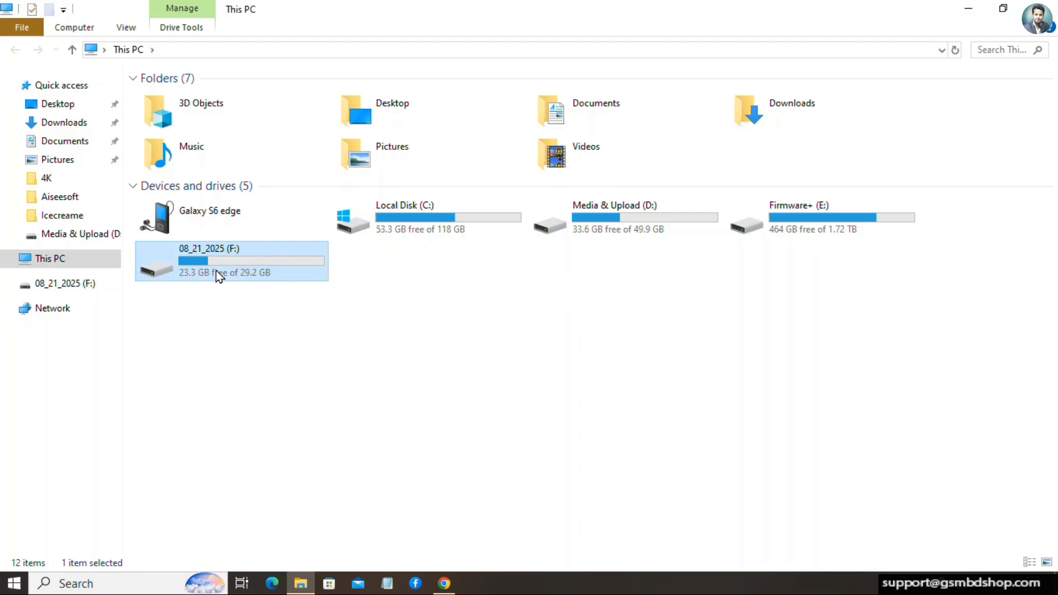
right_click(386, 274)
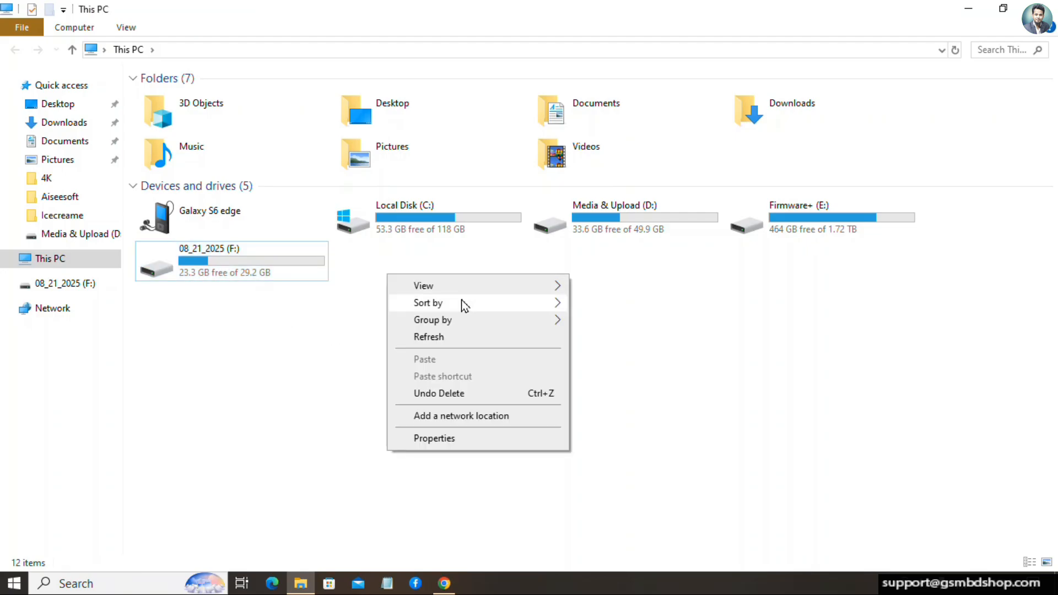
left_click(446, 336)
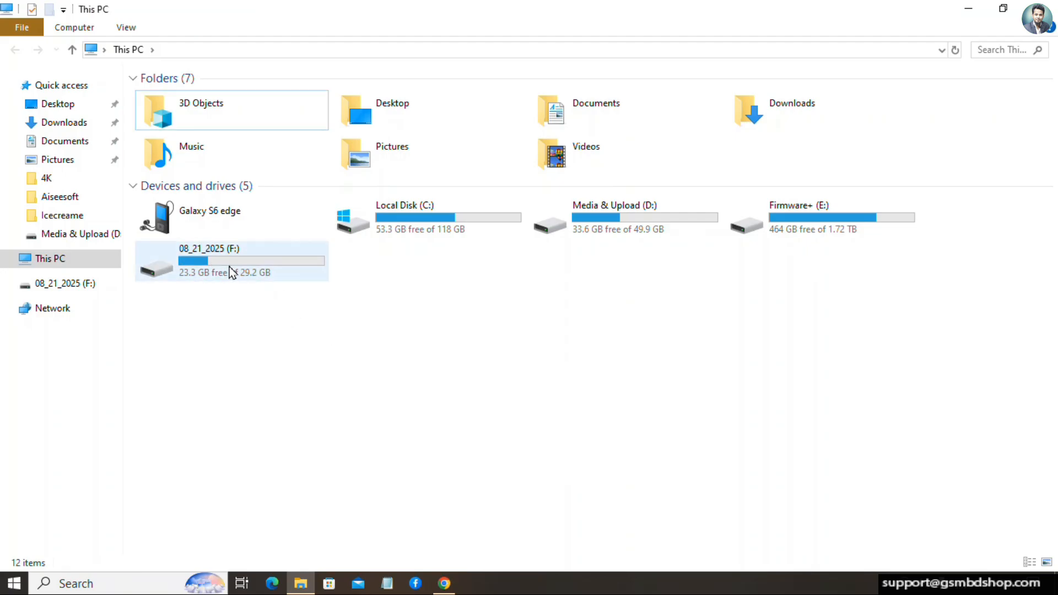
right_click(230, 267)
left_click(289, 462)
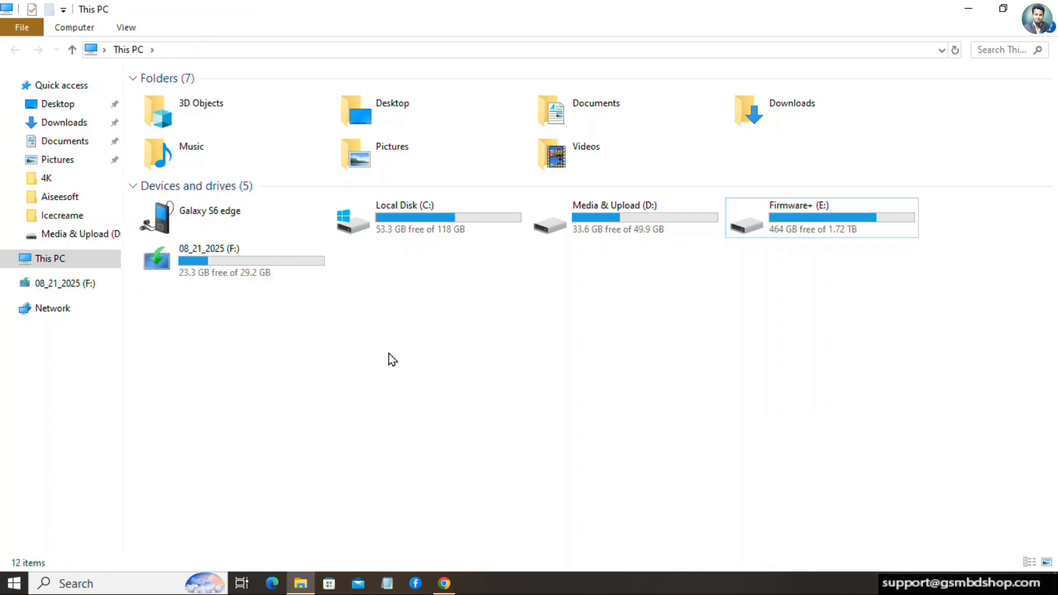
left_click(237, 265)
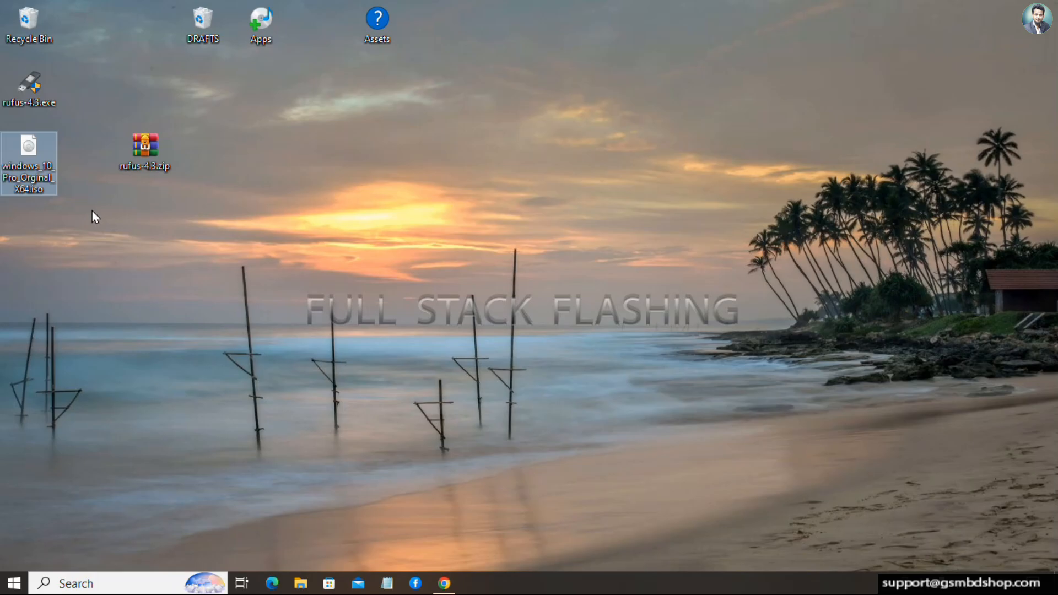
left_click(35, 174)
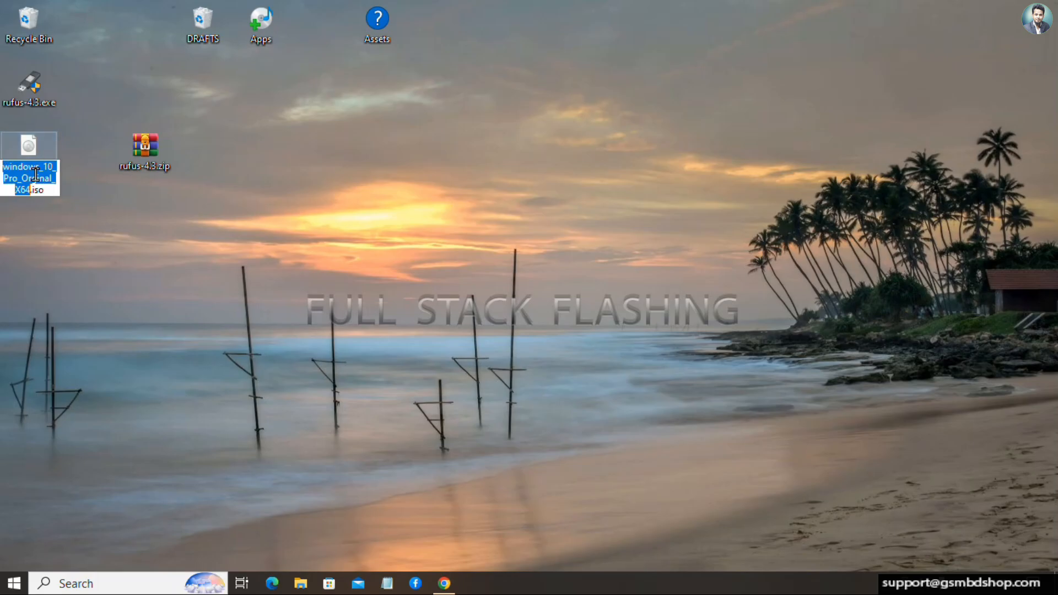
left_click(5, 148)
left_click(145, 226)
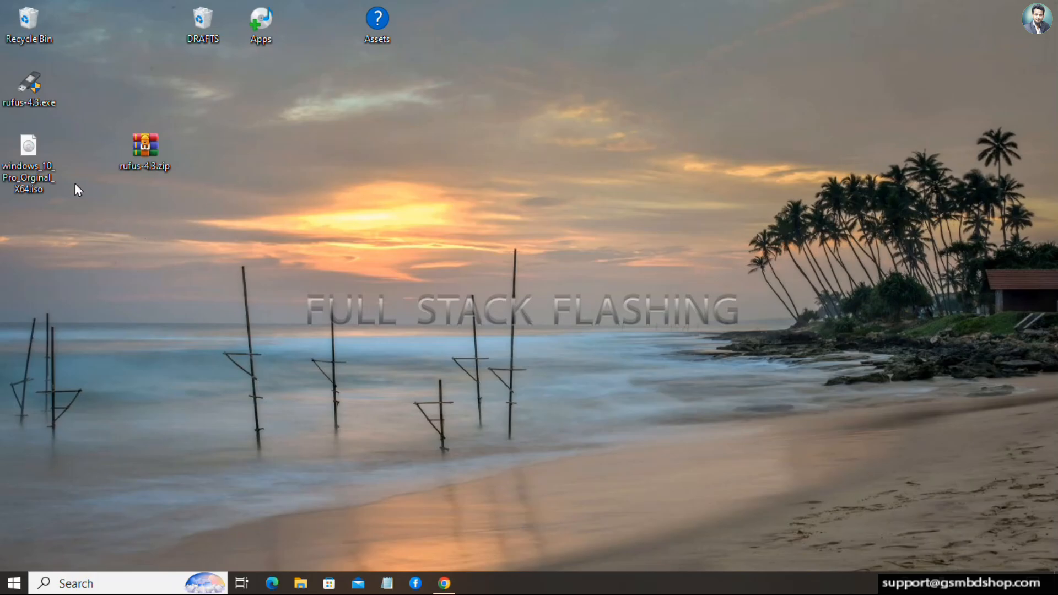
left_click(39, 169)
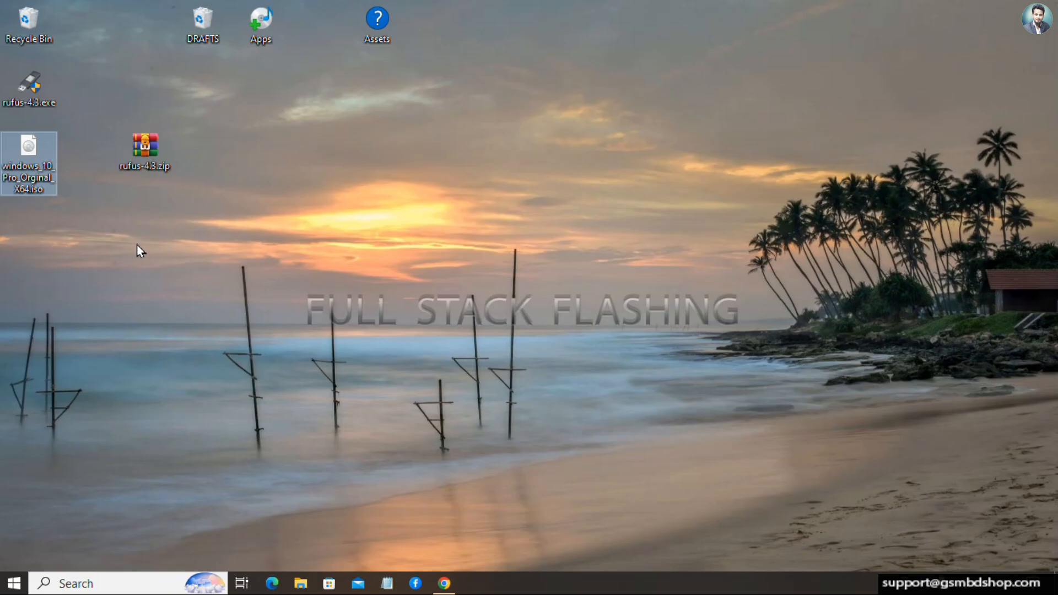
left_click(229, 317)
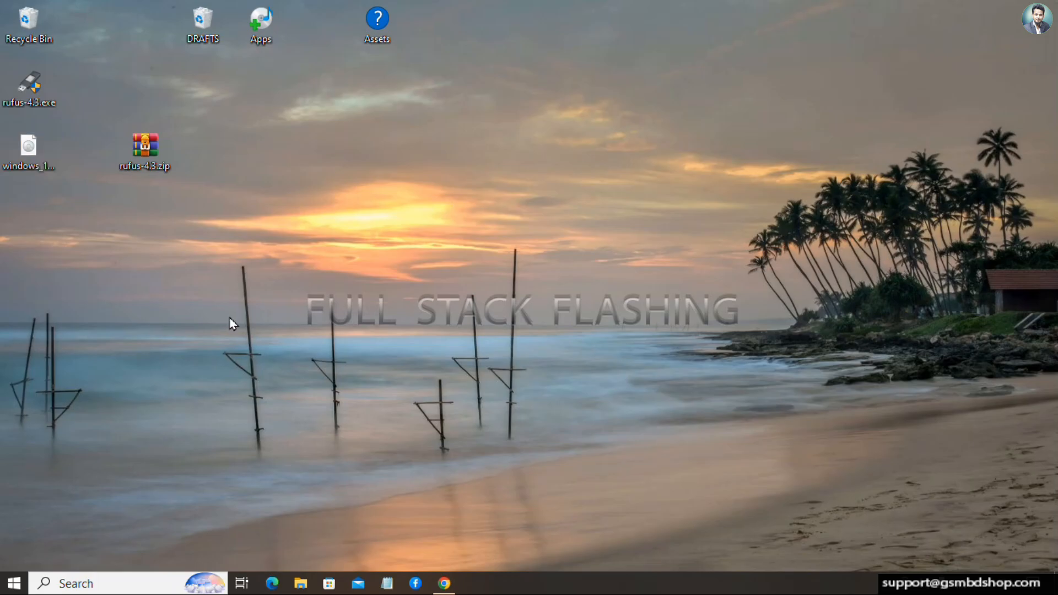
left_click(22, 164)
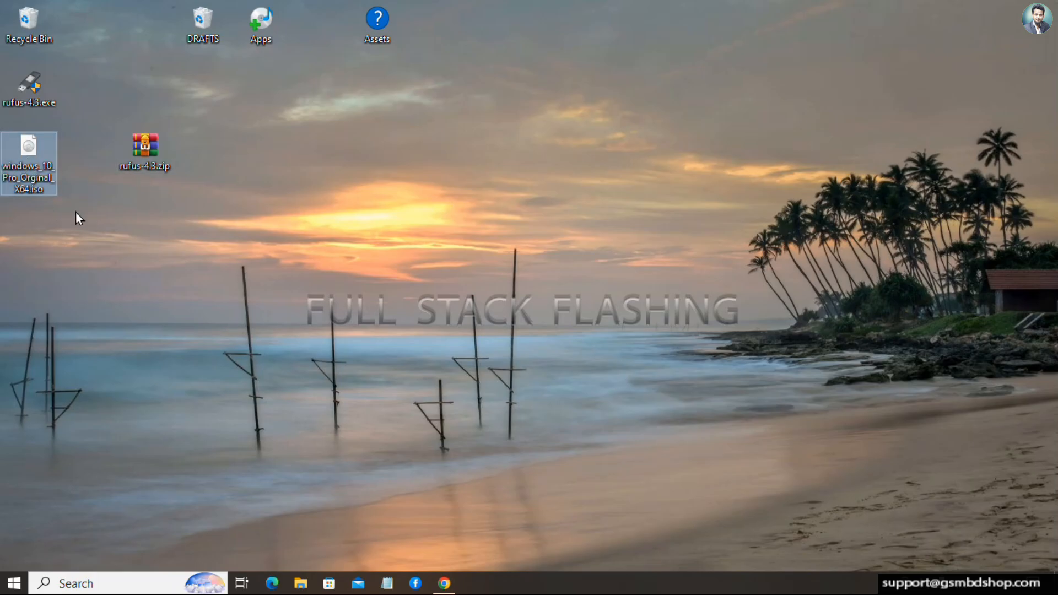